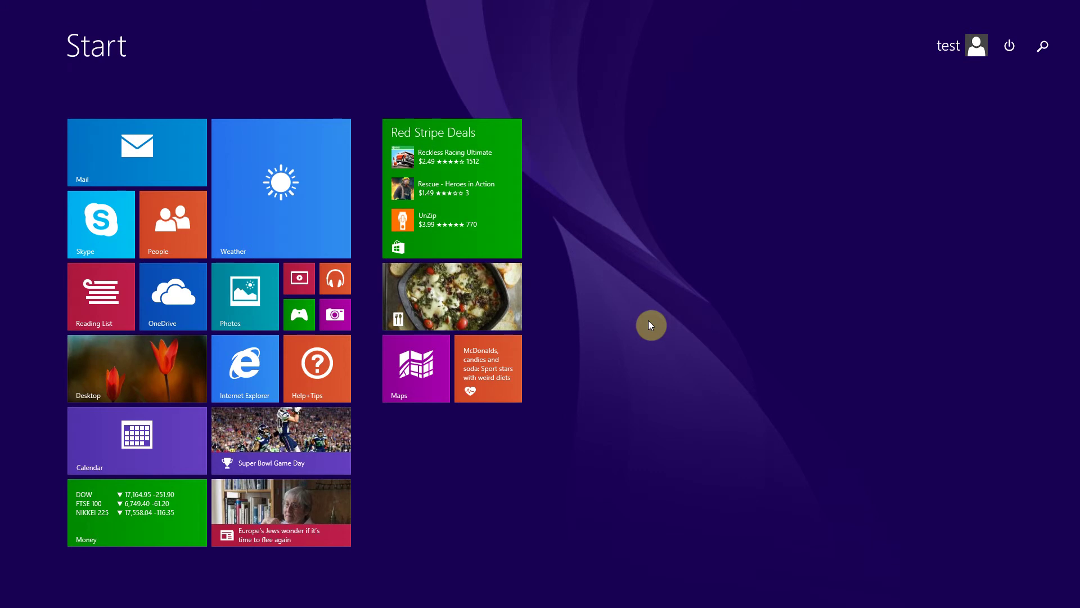
# Bring the Gmail inbox in Chrome forward and open Settings from the gear menu.
pyautogui.hotkey('alt', 'Tab')
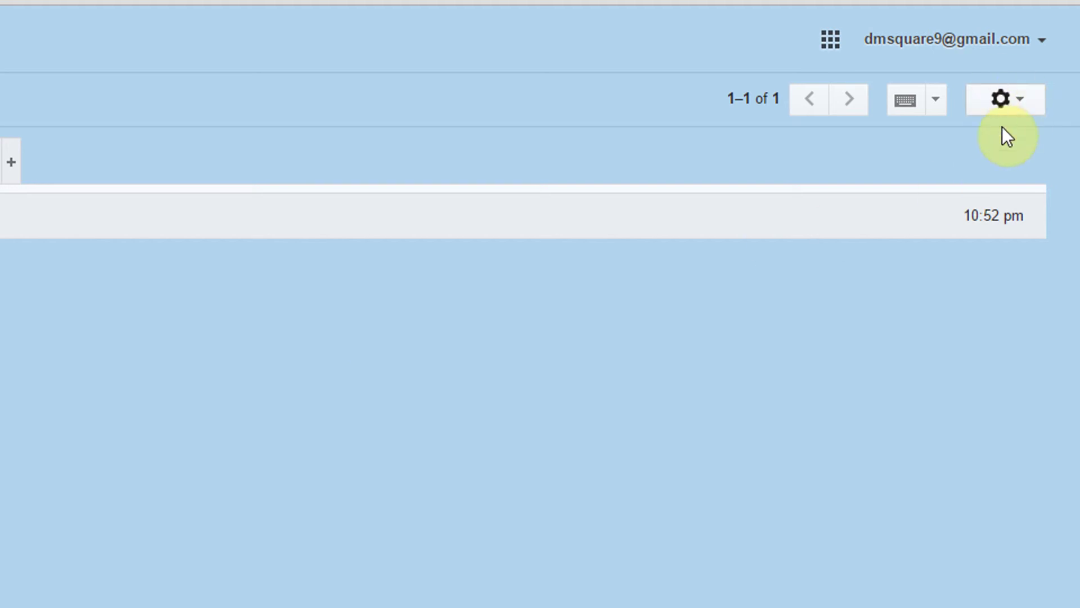
pyautogui.click(1021, 104)
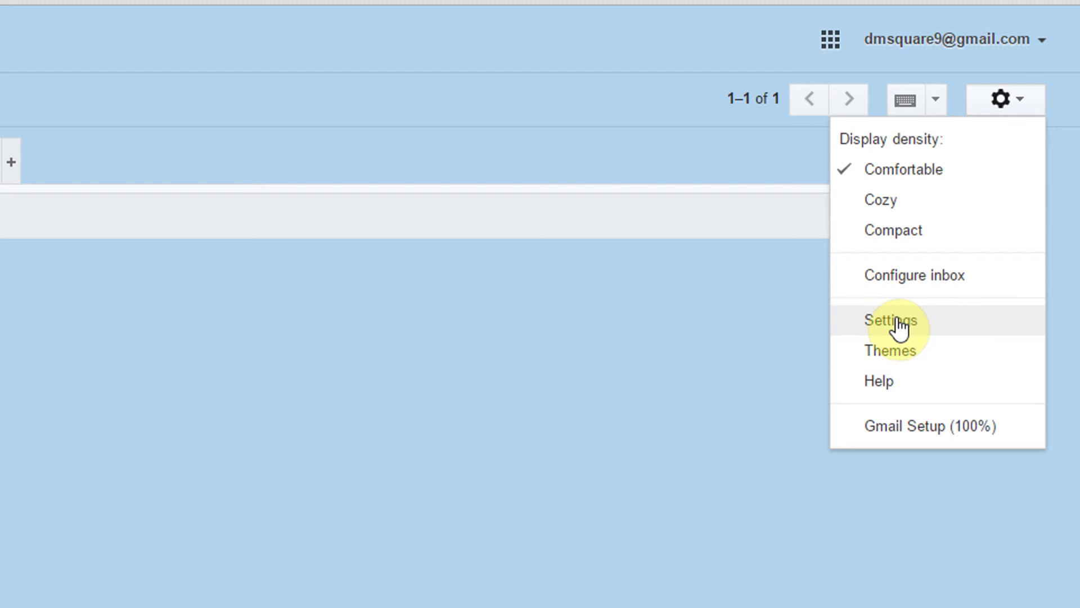
pyautogui.click(899, 326)
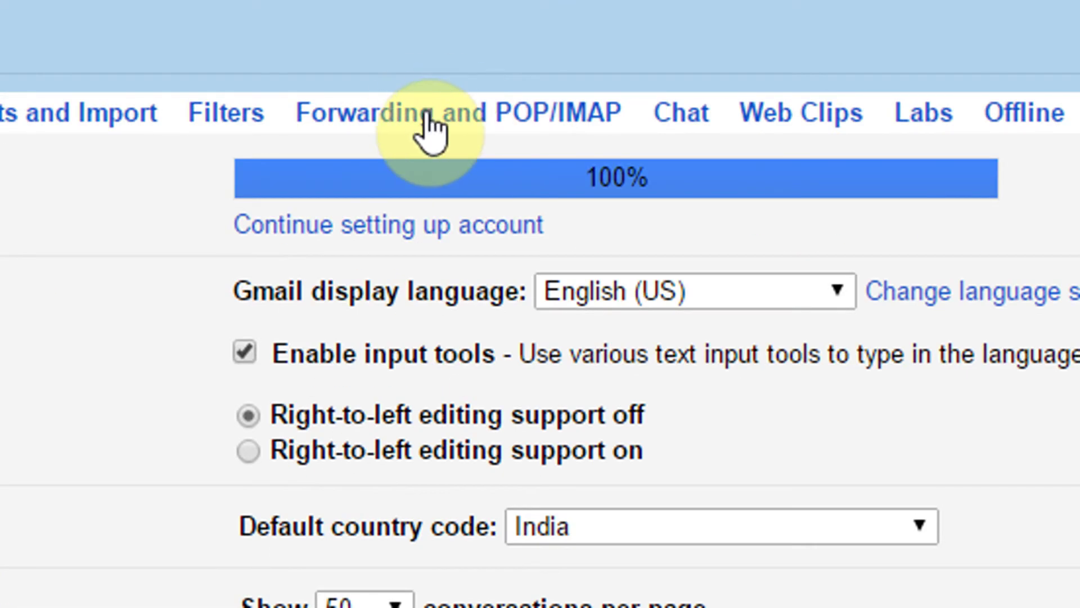
# Select Enable IMAP on the Forwarding and POP/IMAP tab and save the changes.
pyautogui.click(430, 130)
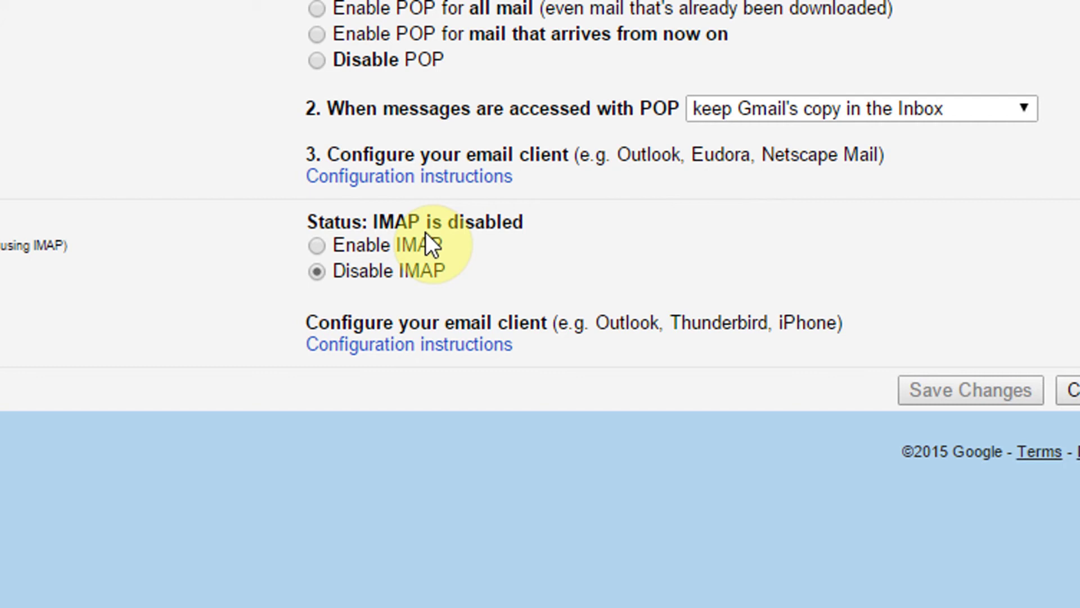
pyautogui.click(317, 245)
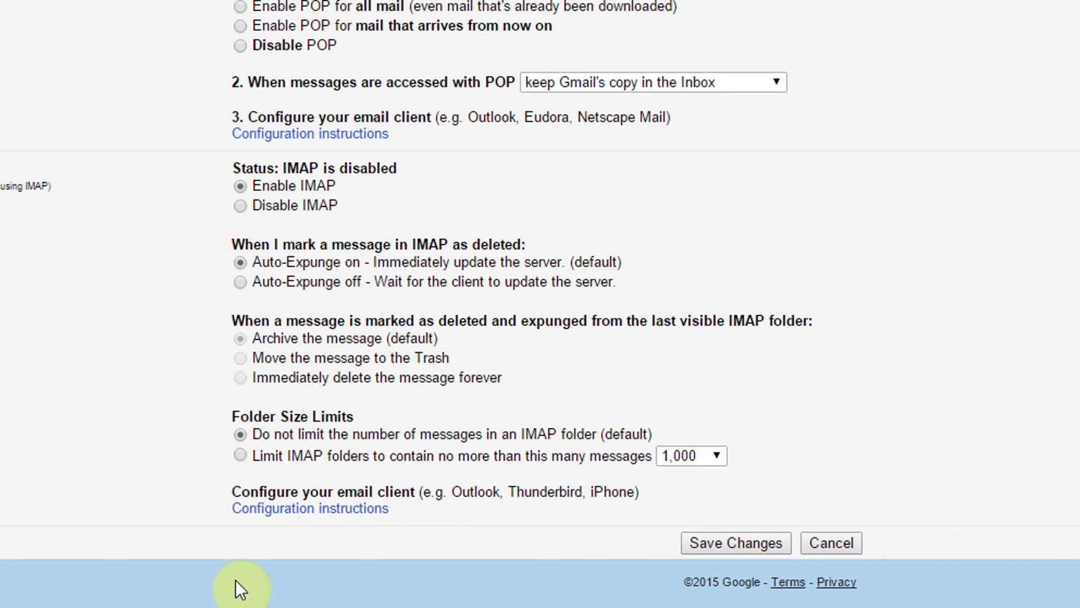
pyautogui.click(732, 543)
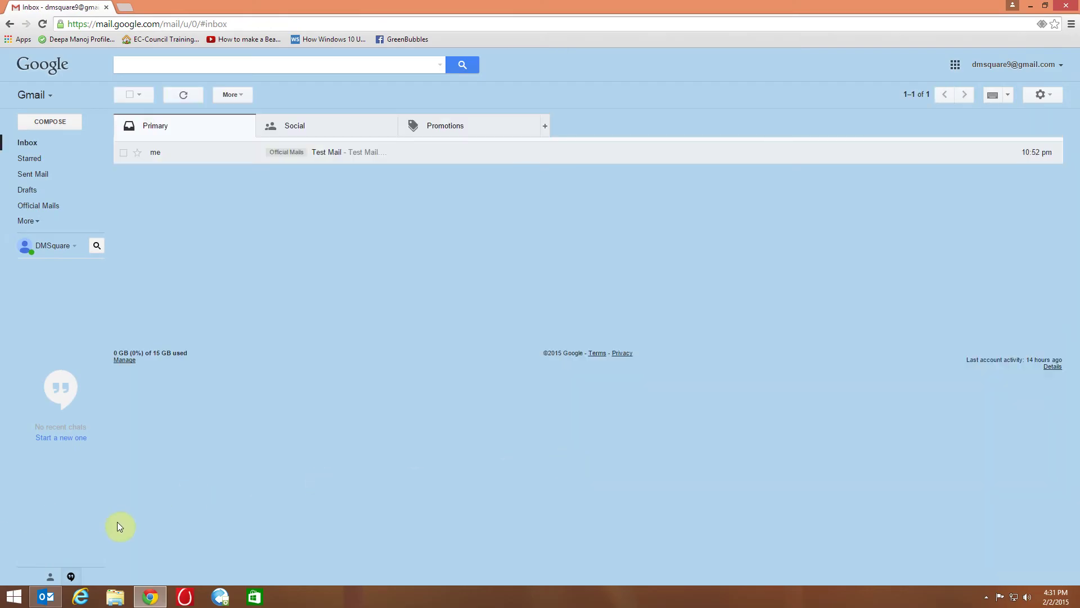
# Switch to Outlook and launch Add Account from FILE > Info.
pyautogui.click(47, 600)
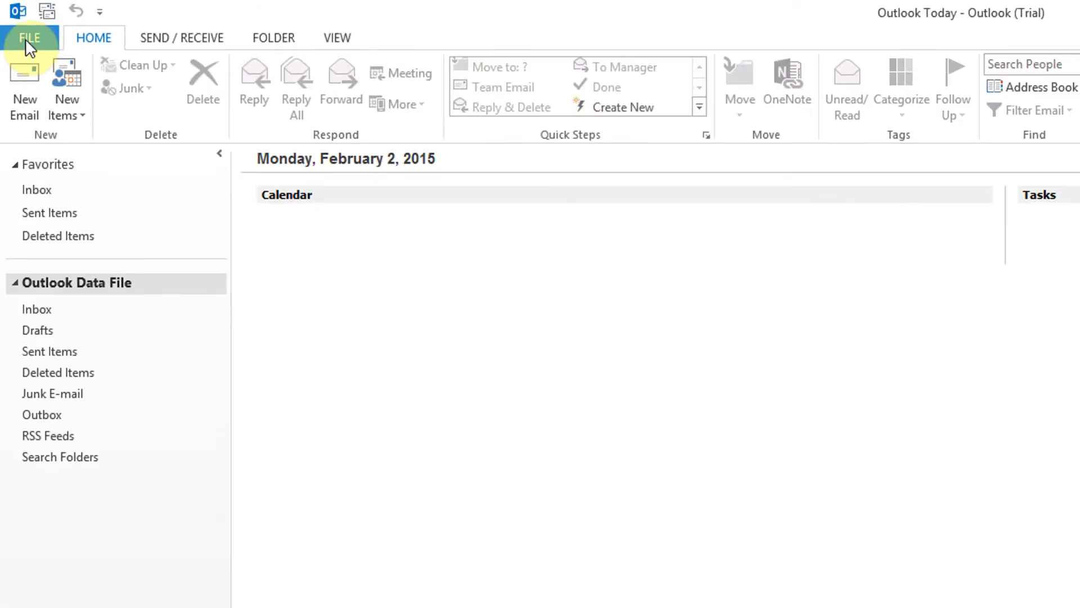
pyautogui.click(27, 39)
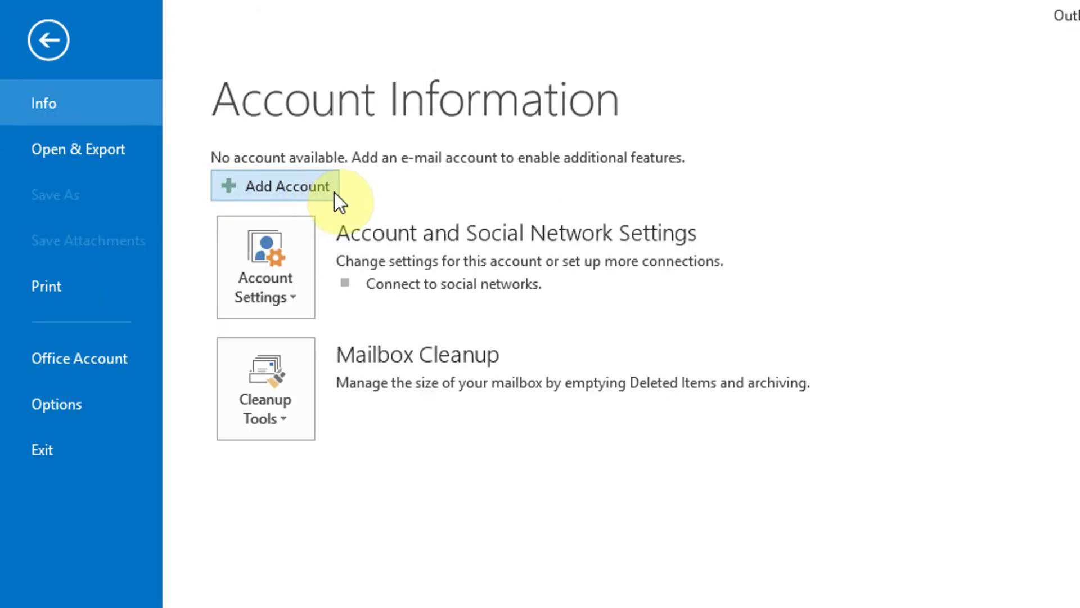
pyautogui.click(278, 188)
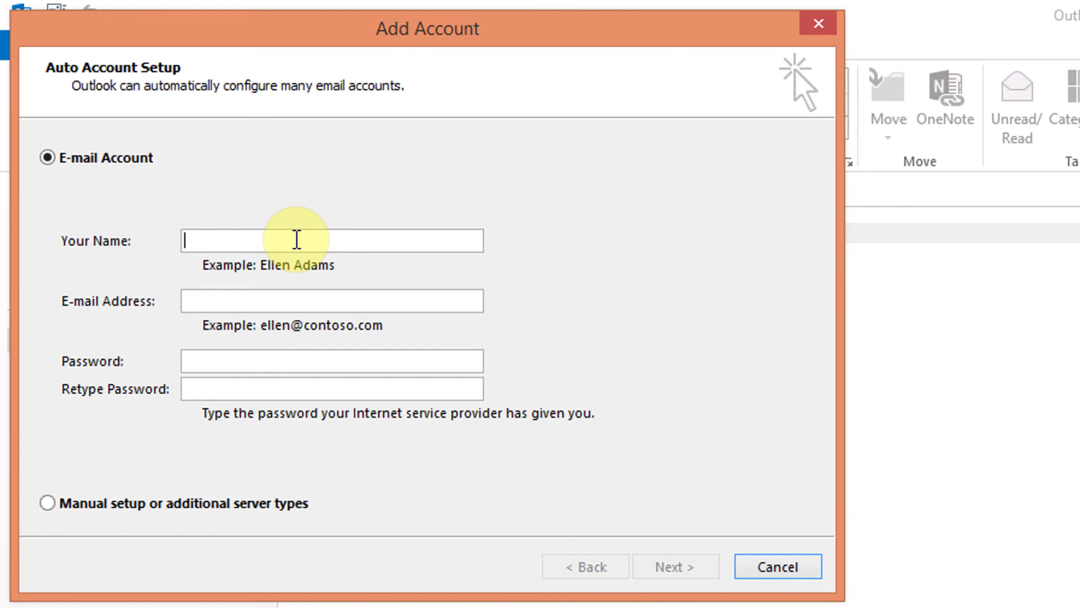
# Enter the display name, correcting its first word, and the Gmail address in Auto Account Setup.
pyautogui.write('NO')
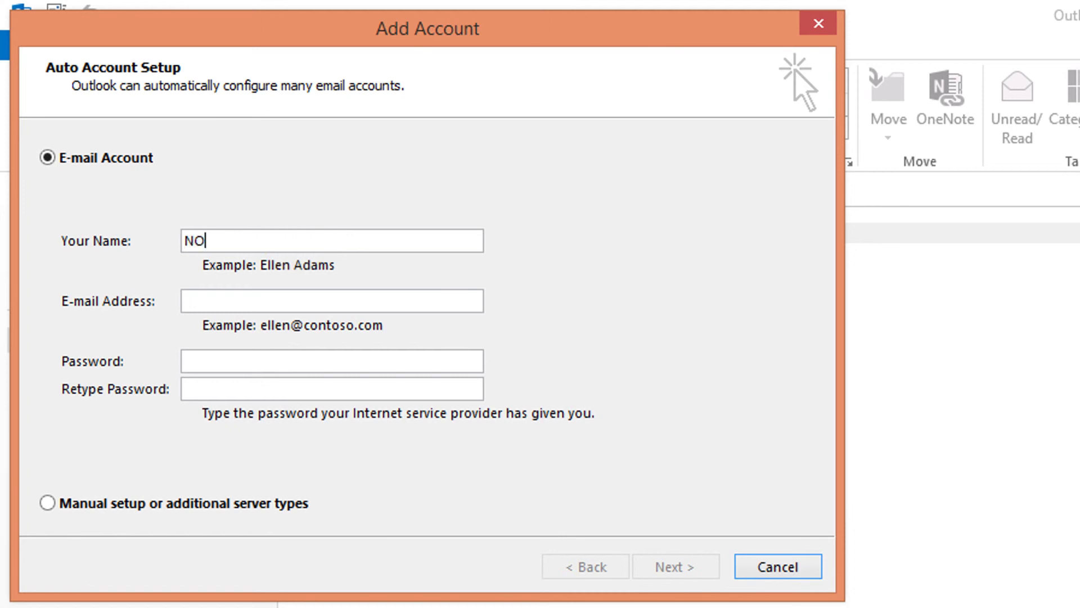
pyautogui.write('C Online')
pyautogui.hotkey('ctrl', 'a')
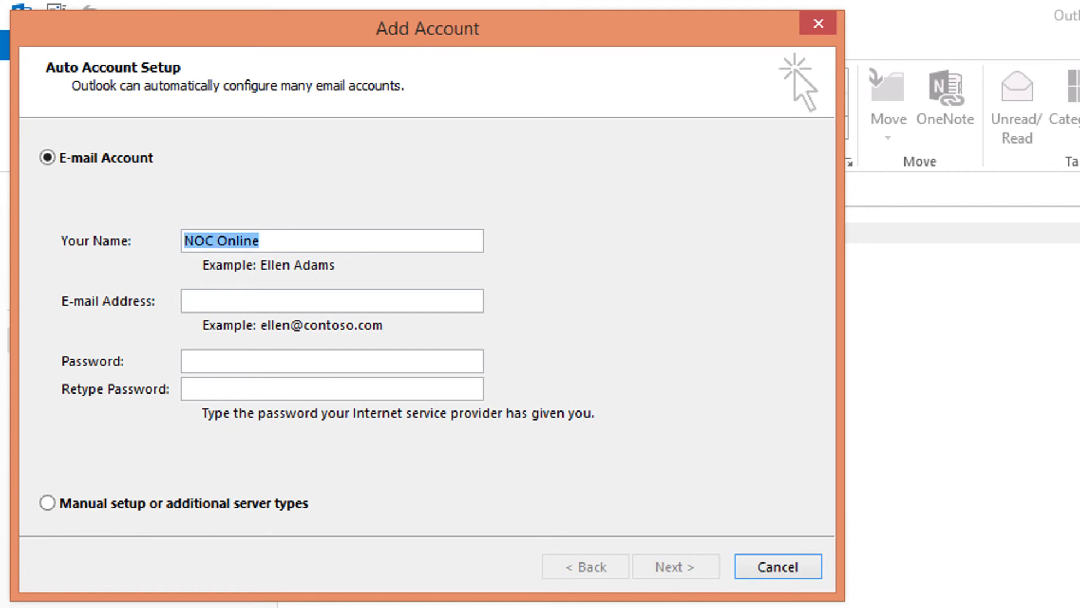
pyautogui.click(252, 241)
pyautogui.click(214, 241)
pyautogui.press('BackSpace')
pyautogui.press('BackSpace')
pyautogui.press('BackSpace')
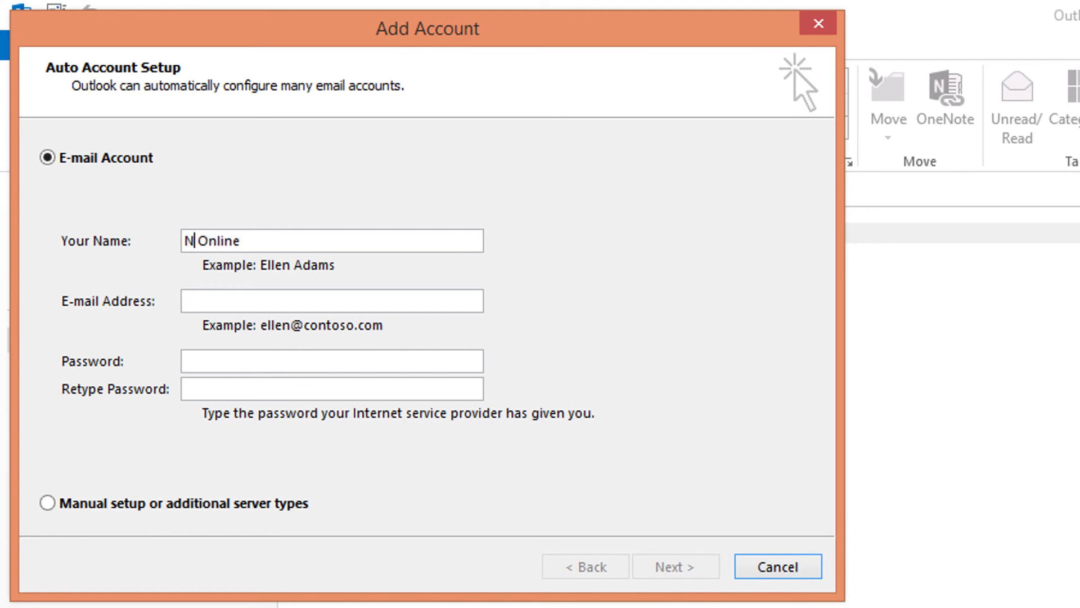
pyautogui.write('TAC')
pyautogui.press('Tab')
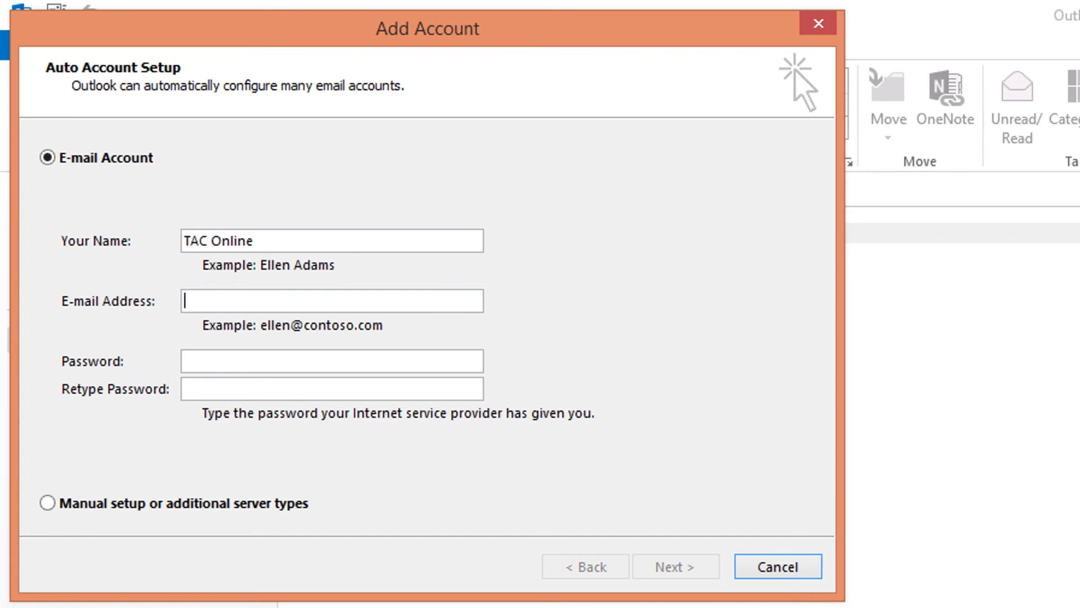
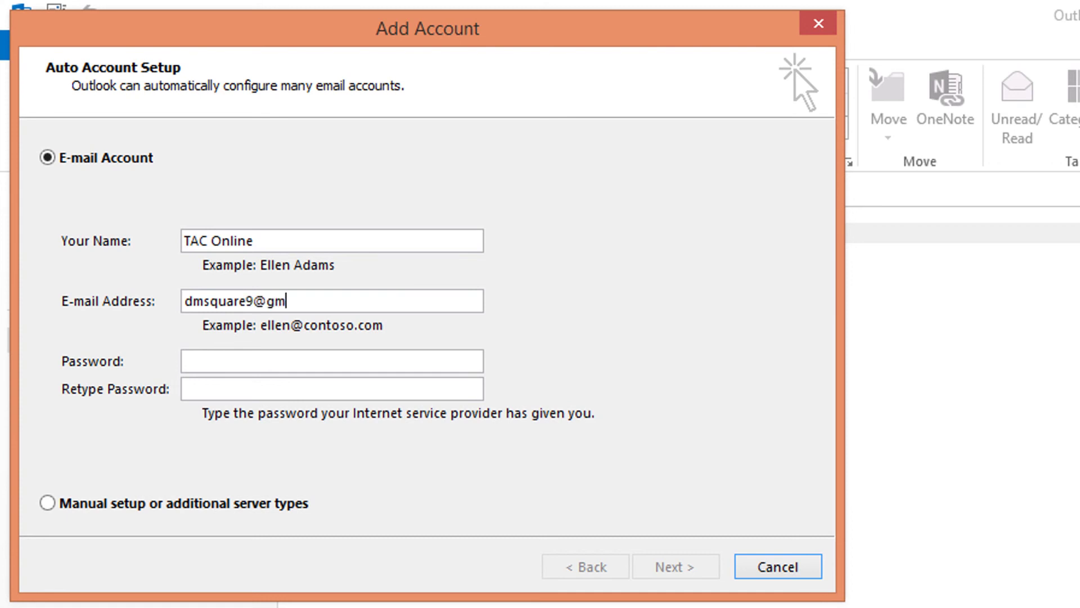
# Type the account password in Password and Retype Password, then submit for automatic setup.
pyautogui.press('Tab')
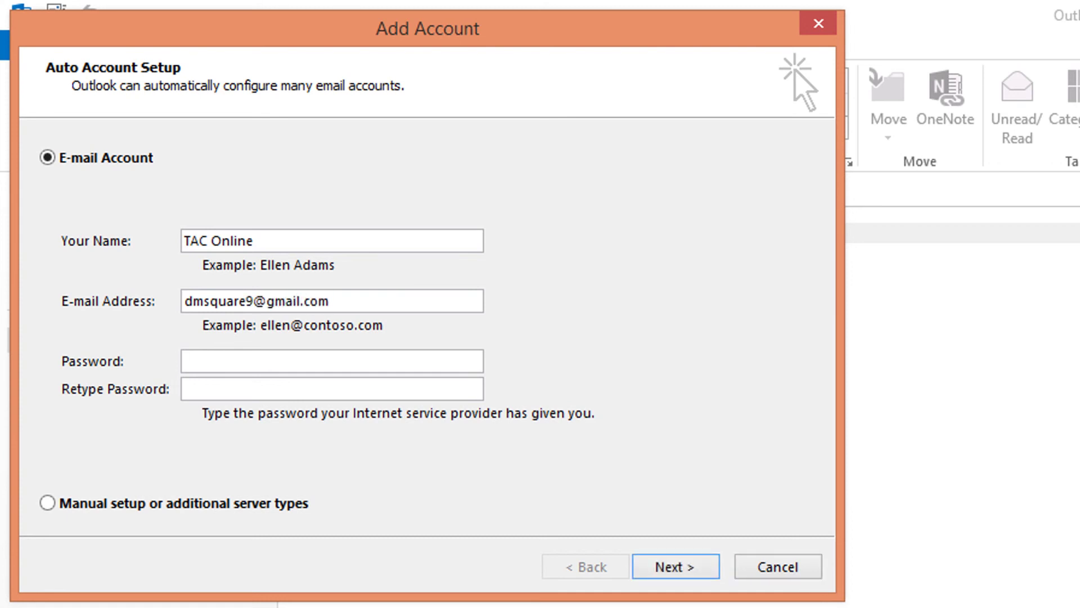
pyautogui.write('*****')
pyautogui.press('BackSpace')
pyautogui.press('BackSpace')
pyautogui.write('******')
pyautogui.press('Tab')
pyautogui.write('*********')
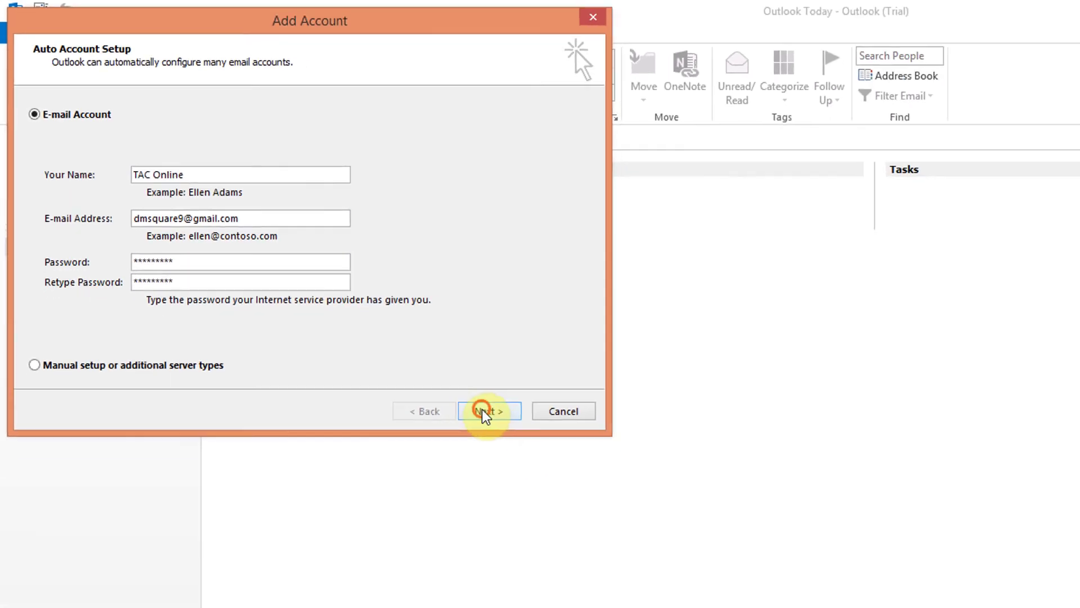
pyautogui.click(675, 566)
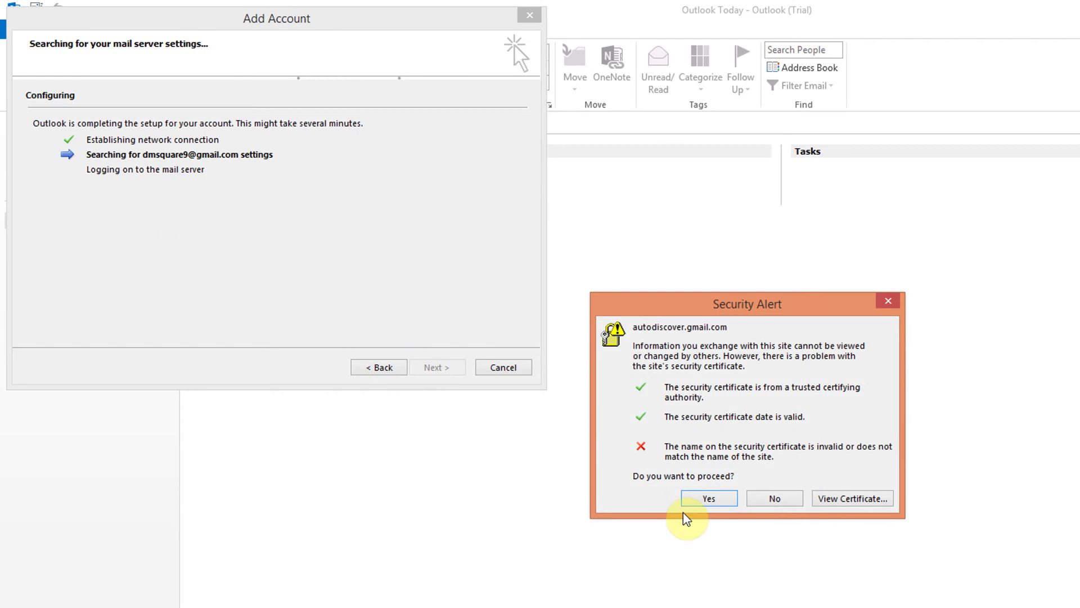
# Accept the autodiscover.gmail.com certificate alert and finish the Gmail IMAP account setup.
pyautogui.click(704, 500)
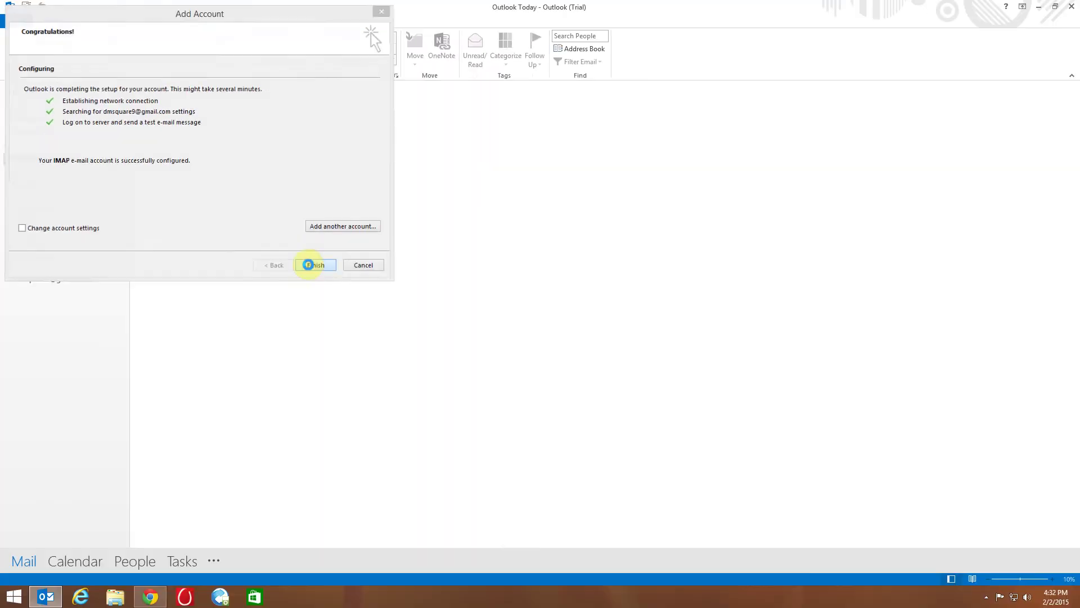
pyautogui.click(675, 571)
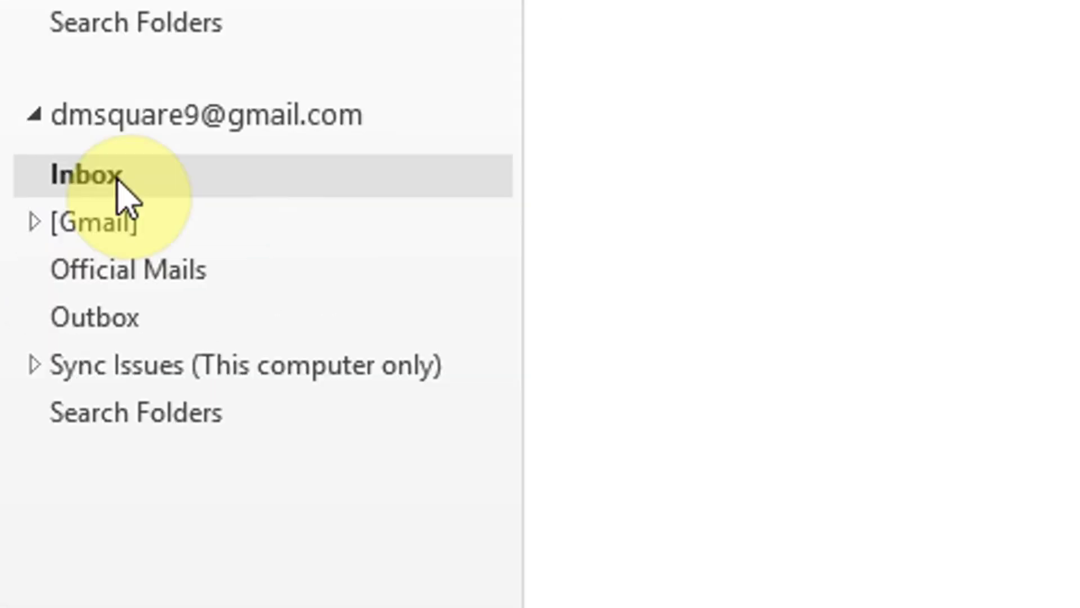
# Expand and collapse the [Gmail] folder, then open the account's Inbox with the Outlook test message.
pyautogui.click(121, 232)
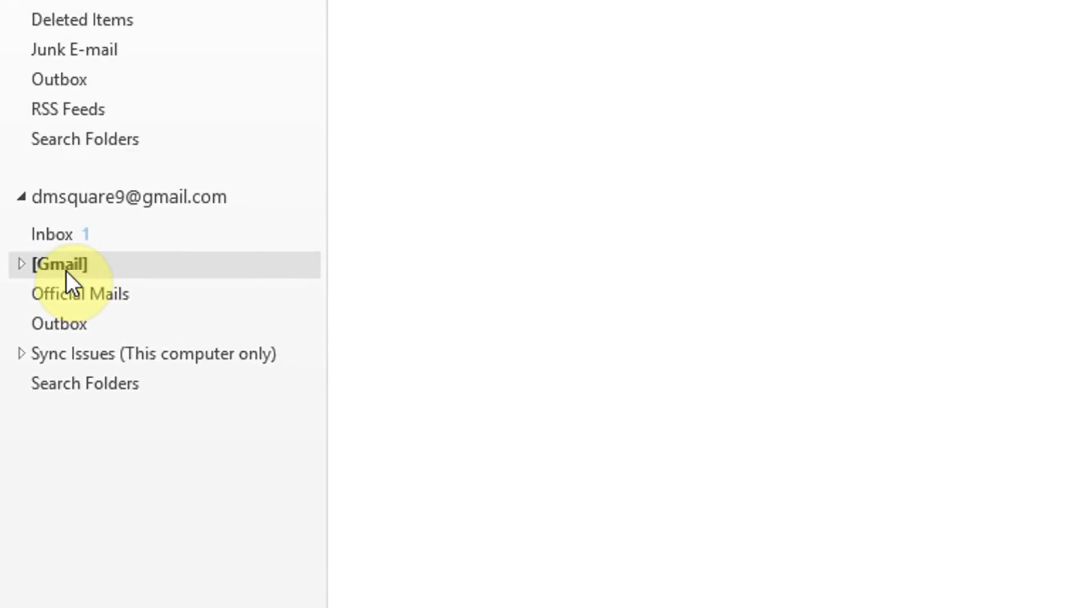
pyautogui.doubleClick(63, 268)
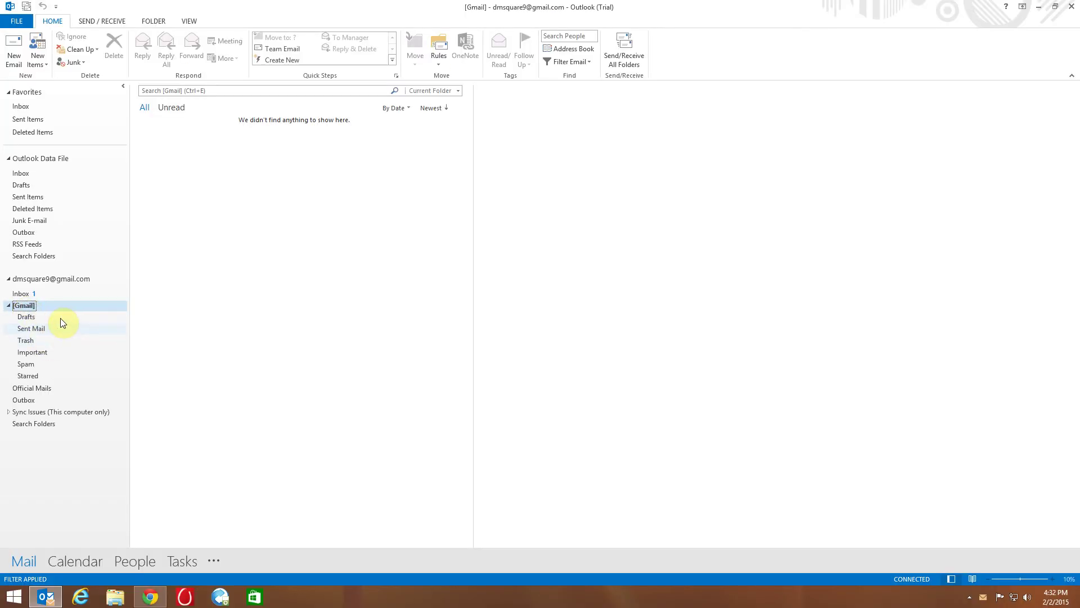
pyautogui.doubleClick(24, 306)
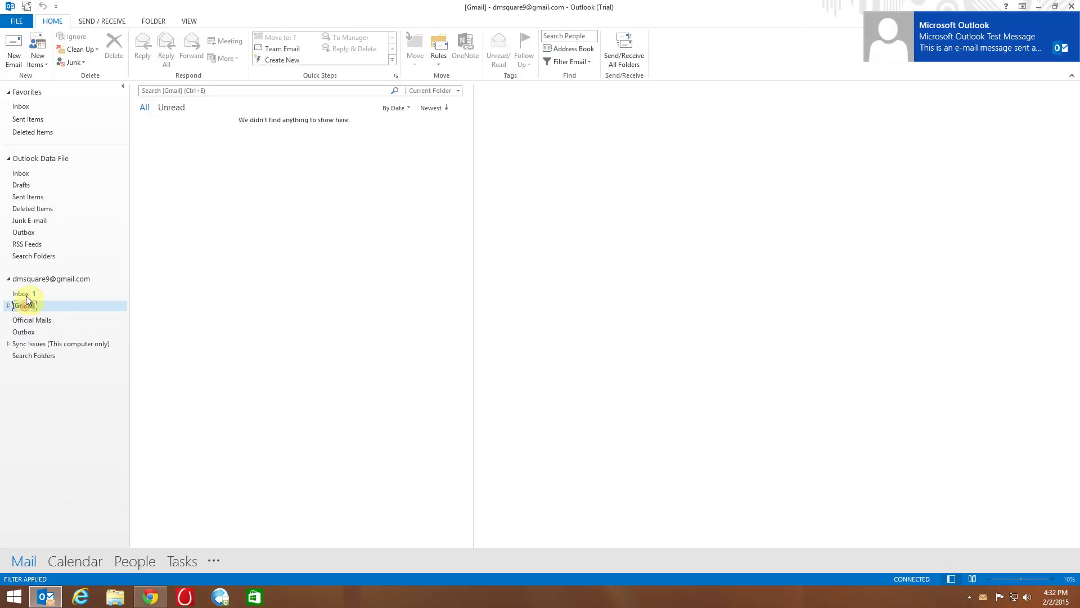
pyautogui.click(25, 293)
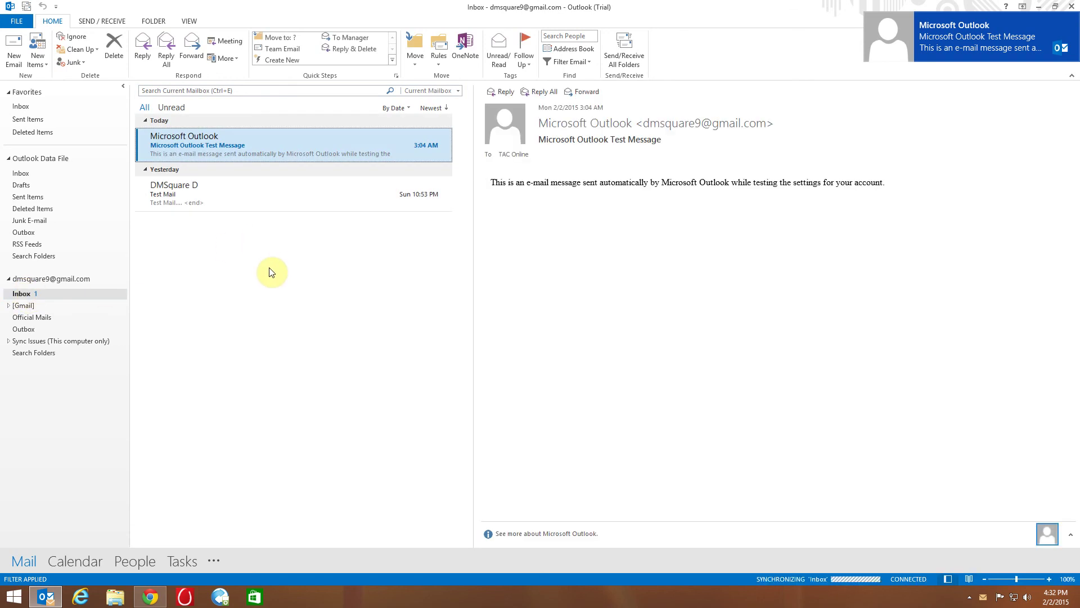